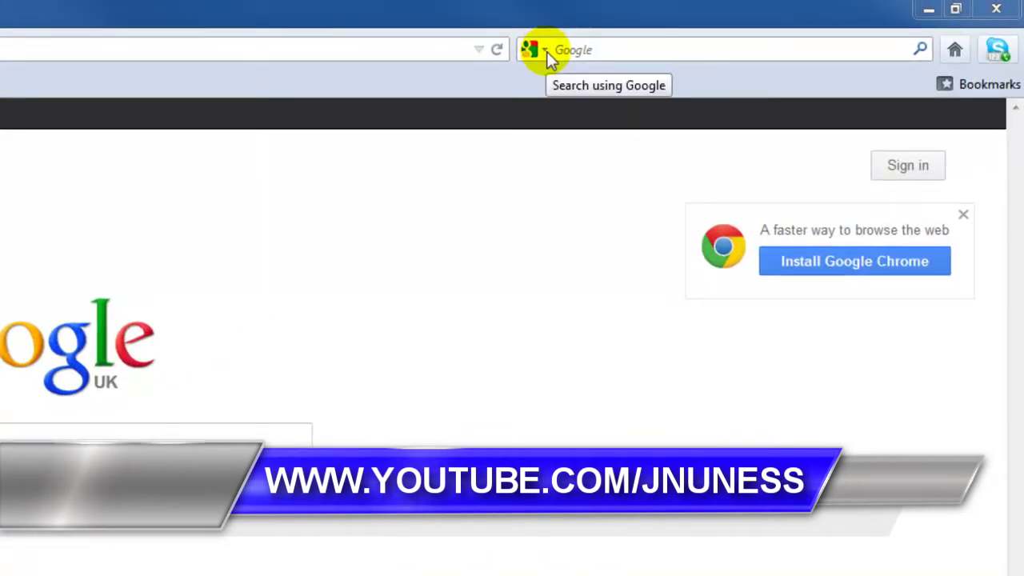
Open the Manage Search Engine List from the search bar's engine dropdown
{"action": "left_click", "coordinate": [547, 51]}
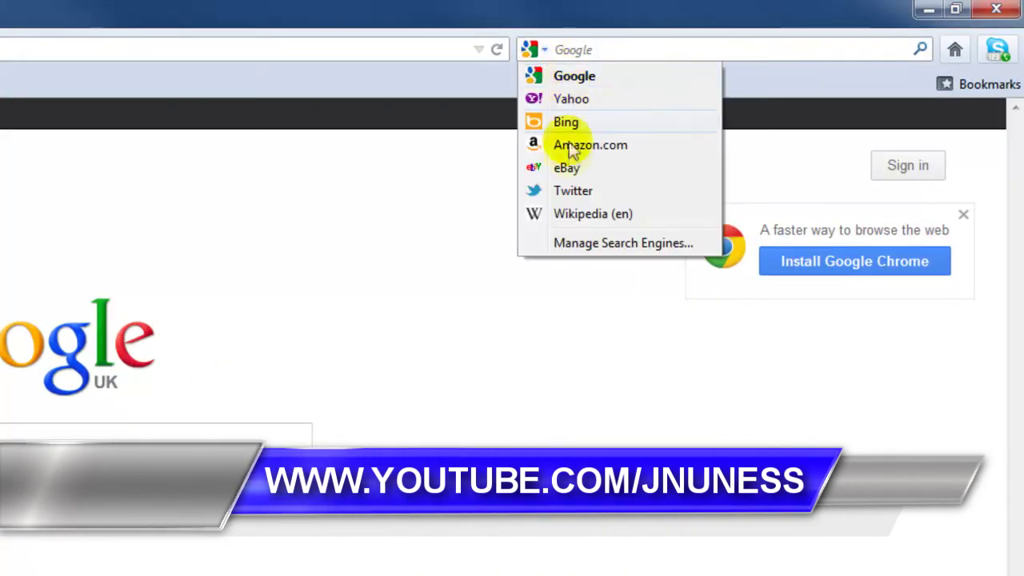
{"action": "left_click", "coordinate": [587, 244]}
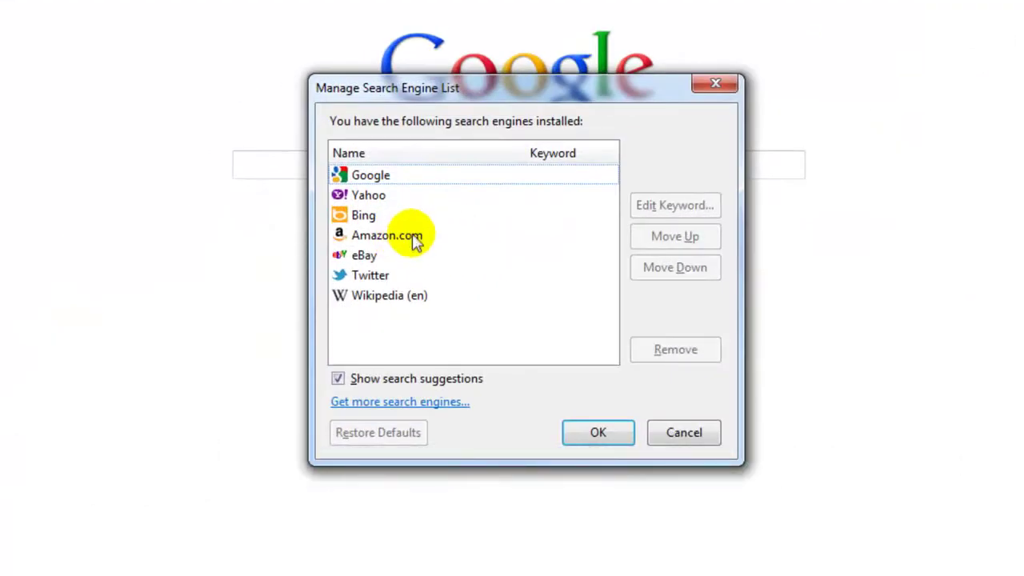
Remove the Amazon.com, Twitter and eBay search engines from the list
{"action": "left_click", "coordinate": [379, 239]}
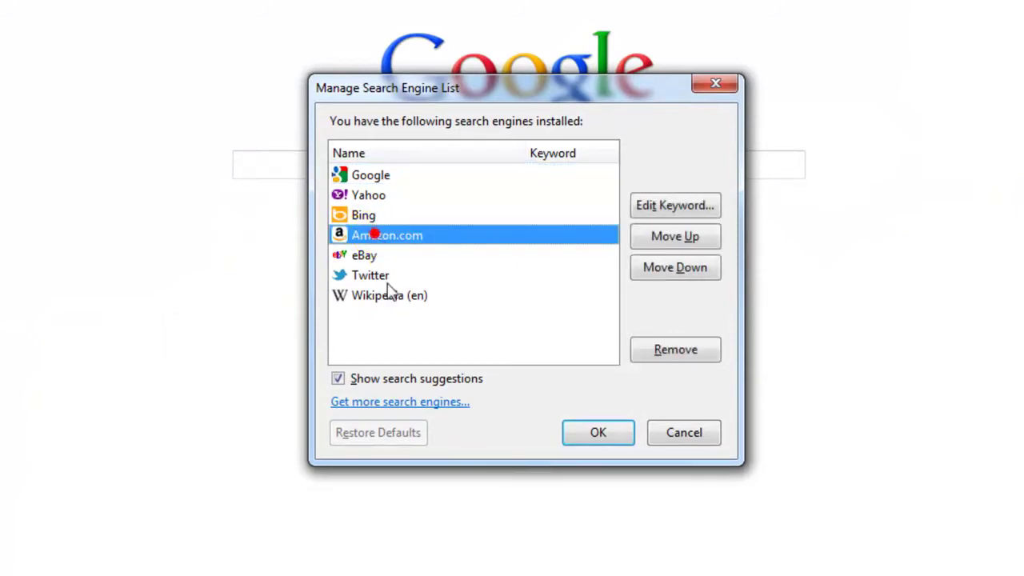
{"action": "left_click", "coordinate": [665, 347]}
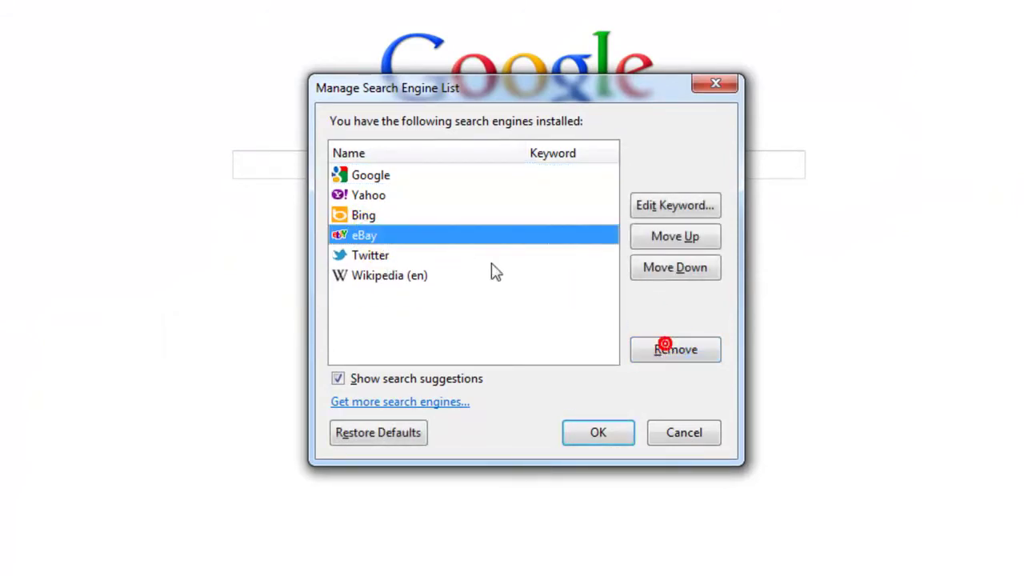
{"action": "left_click", "coordinate": [393, 257]}
{"action": "left_click", "coordinate": [679, 349]}
{"action": "left_click", "coordinate": [358, 234]}
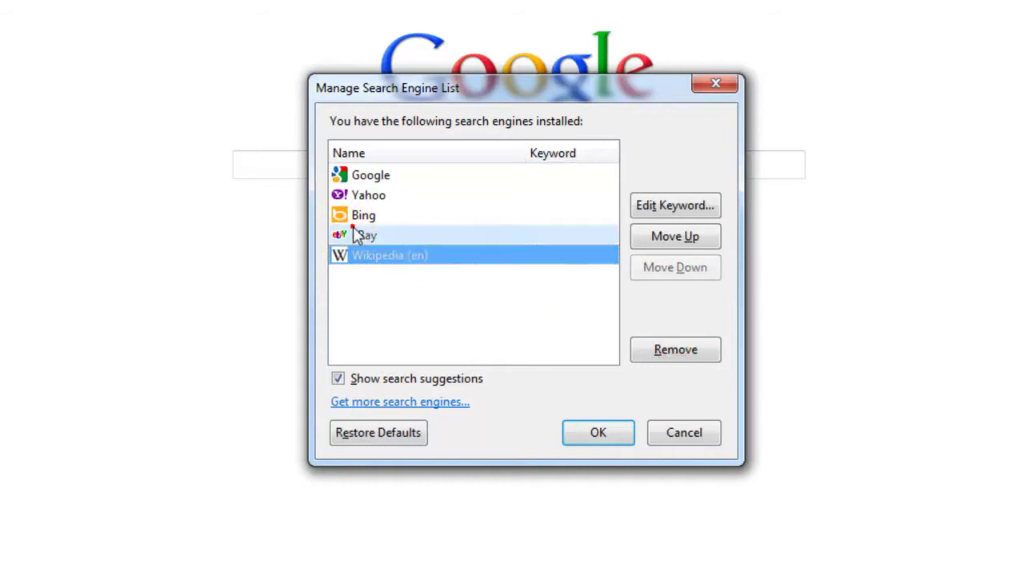
{"action": "left_click", "coordinate": [688, 350]}
Remove Wikipedia (en), Bing and Yahoo, and confirm so only Google remains
{"action": "left_click", "coordinate": [410, 238]}
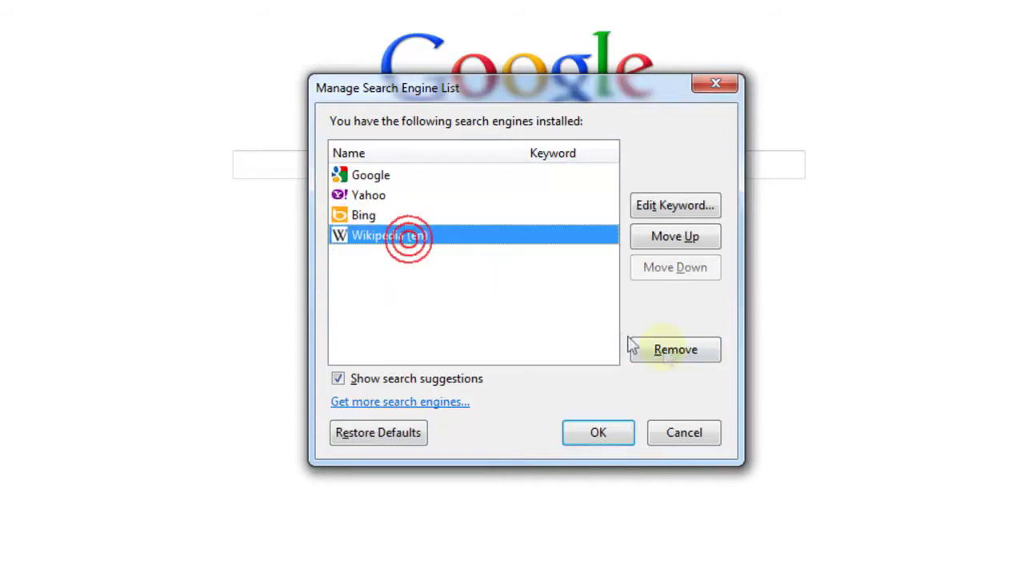
{"action": "left_click", "coordinate": [676, 348]}
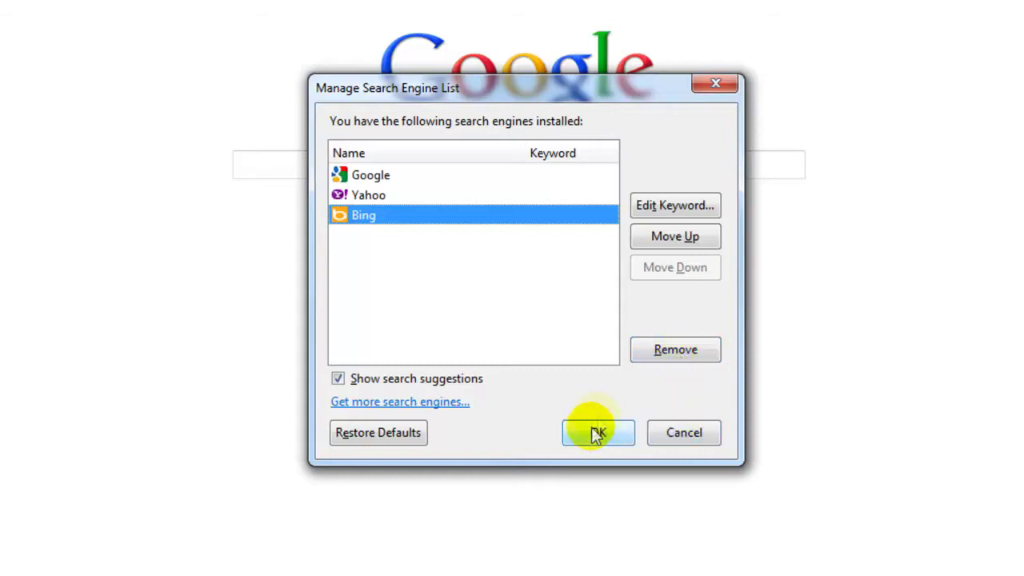
{"action": "left_click", "coordinate": [676, 350]}
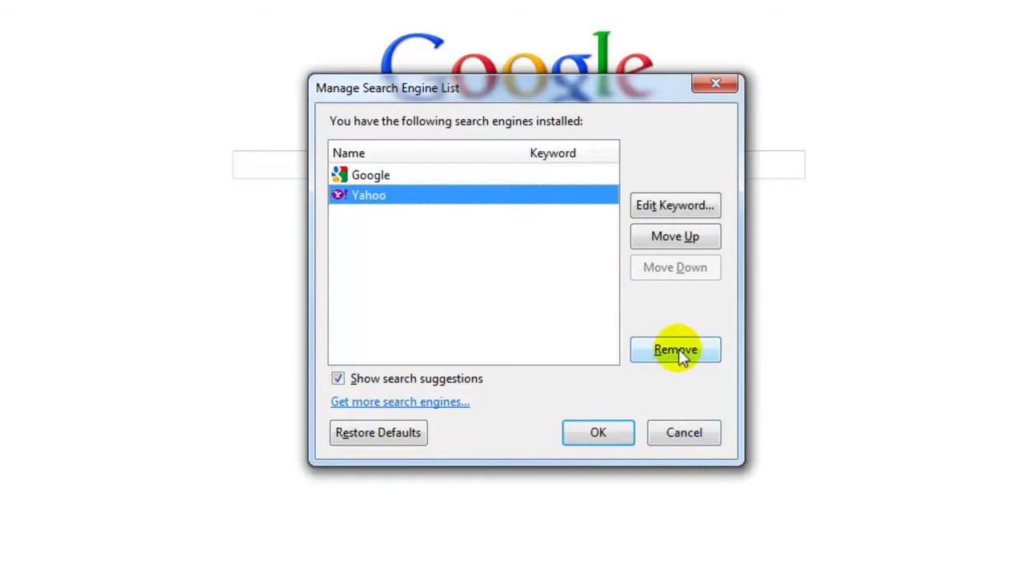
{"action": "left_click", "coordinate": [676, 349]}
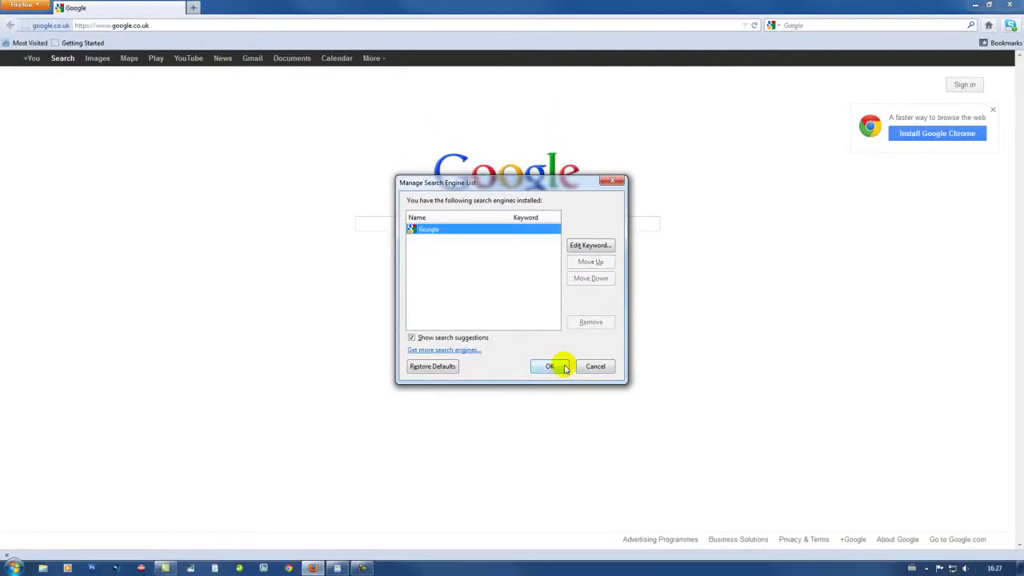
{"action": "left_click", "coordinate": [552, 366]}
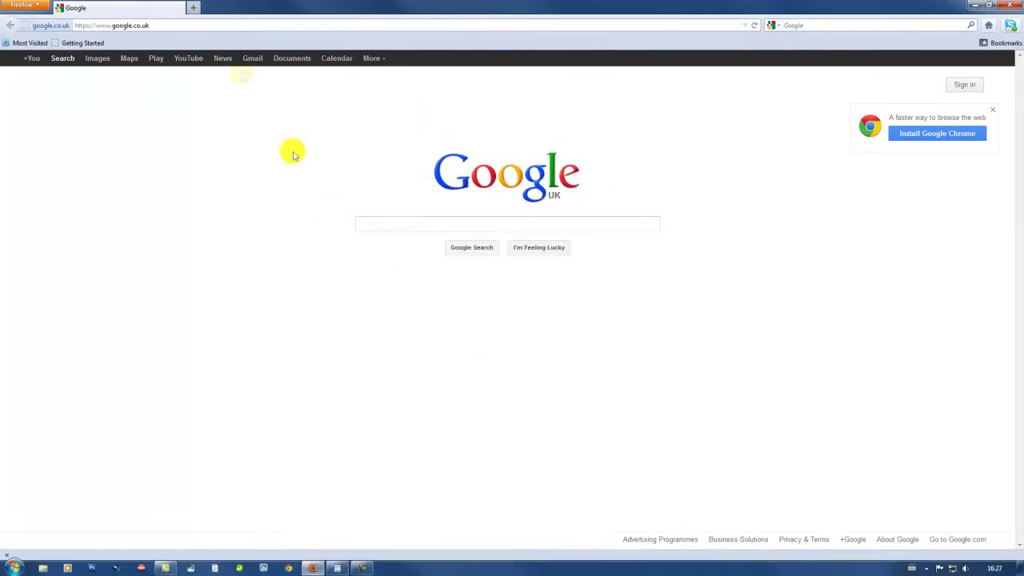
Open a new tab on the Google UK homepage and select its web address
{"action": "left_click", "coordinate": [193, 14]}
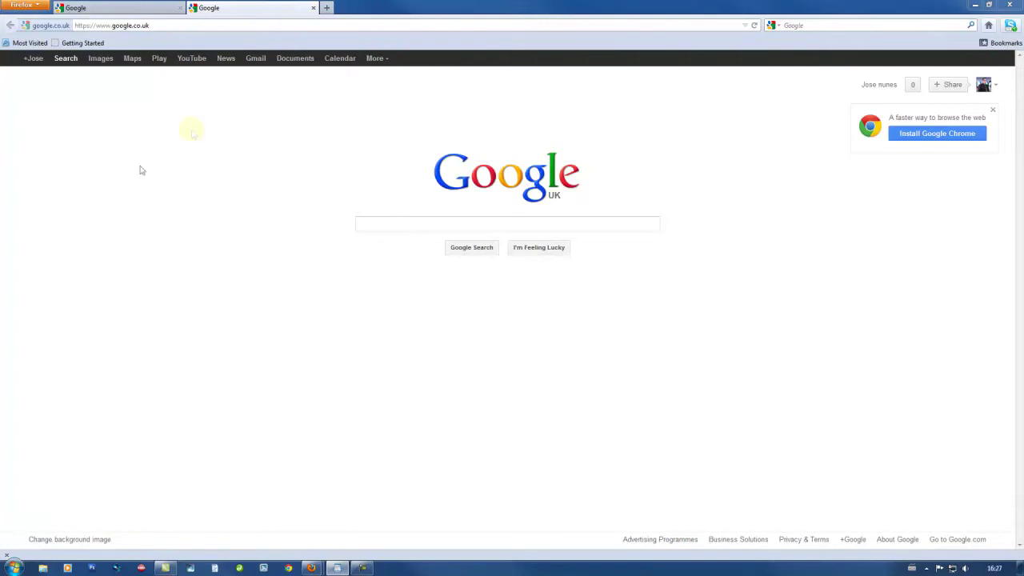
{"action": "left_click", "coordinate": [175, 25]}
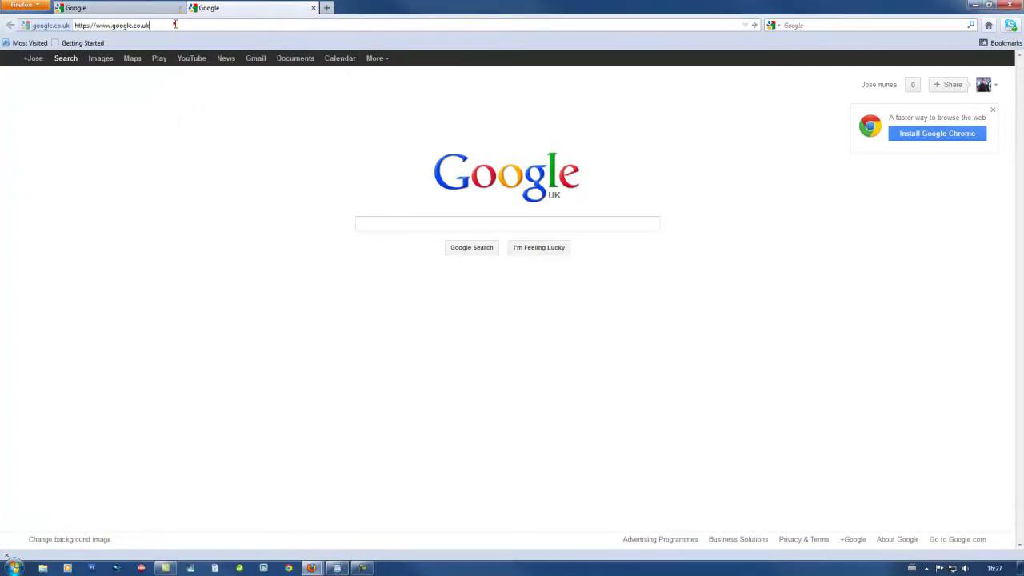
Paste the copied New Tab Settings add-on link into the address bar and load it
{"action": "right_click", "coordinate": [93, 25]}
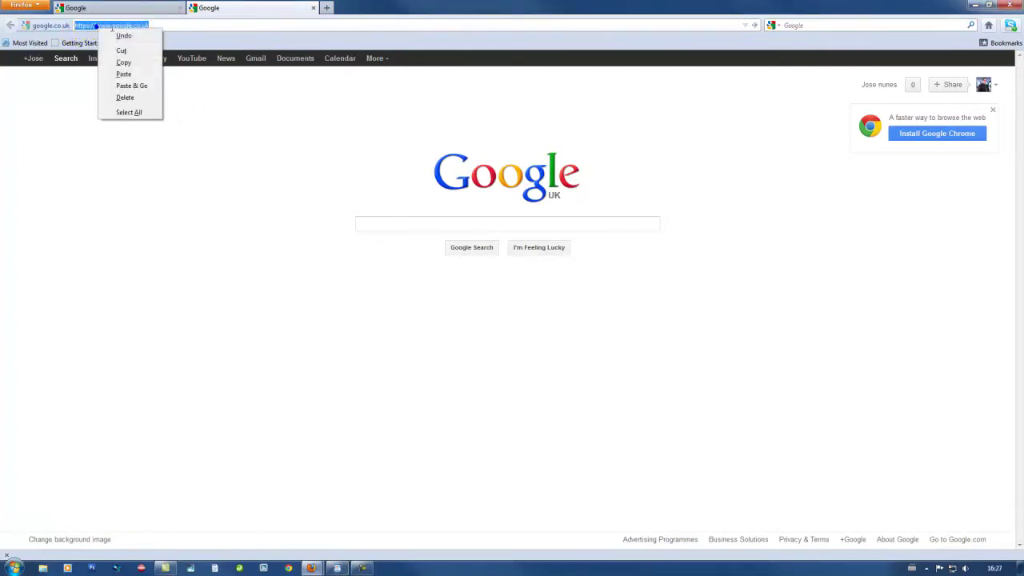
{"action": "left_click", "coordinate": [134, 72]}
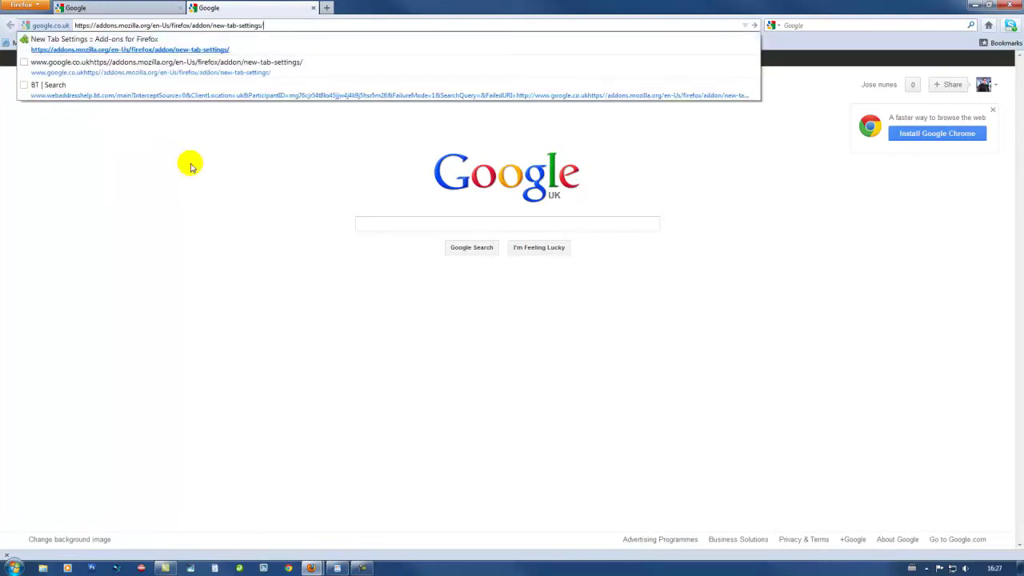
{"action": "key", "text": "Return"}
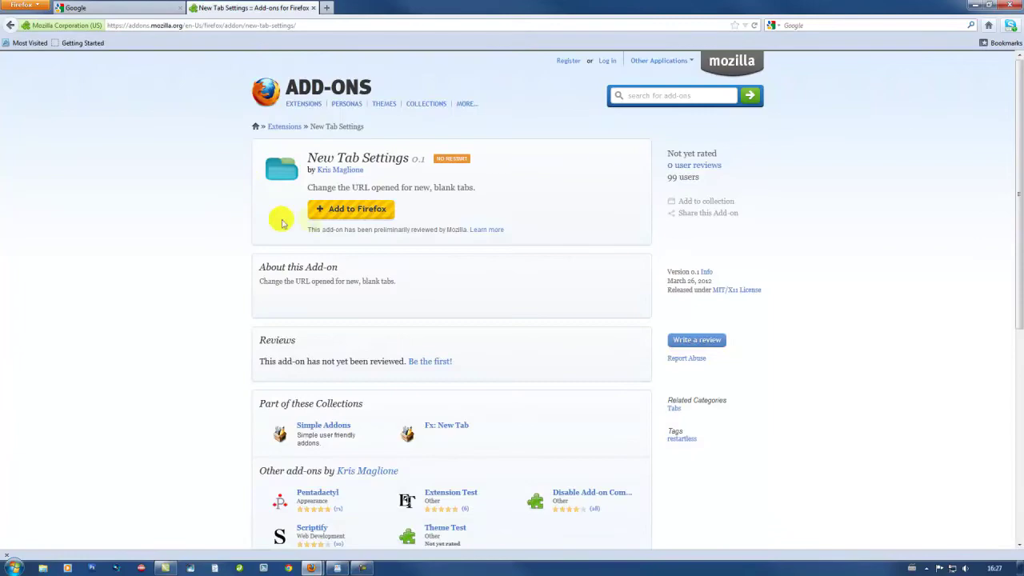
Add New Tab Settings to Firefox, allowing and confirming the install, then close its tab
{"action": "left_click", "coordinate": [350, 210]}
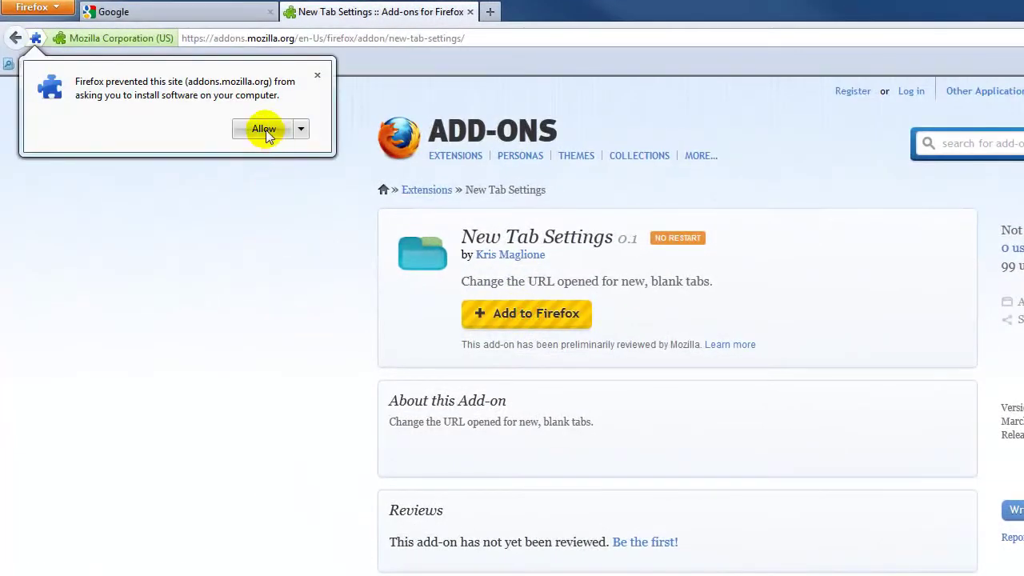
{"action": "left_click", "coordinate": [266, 130]}
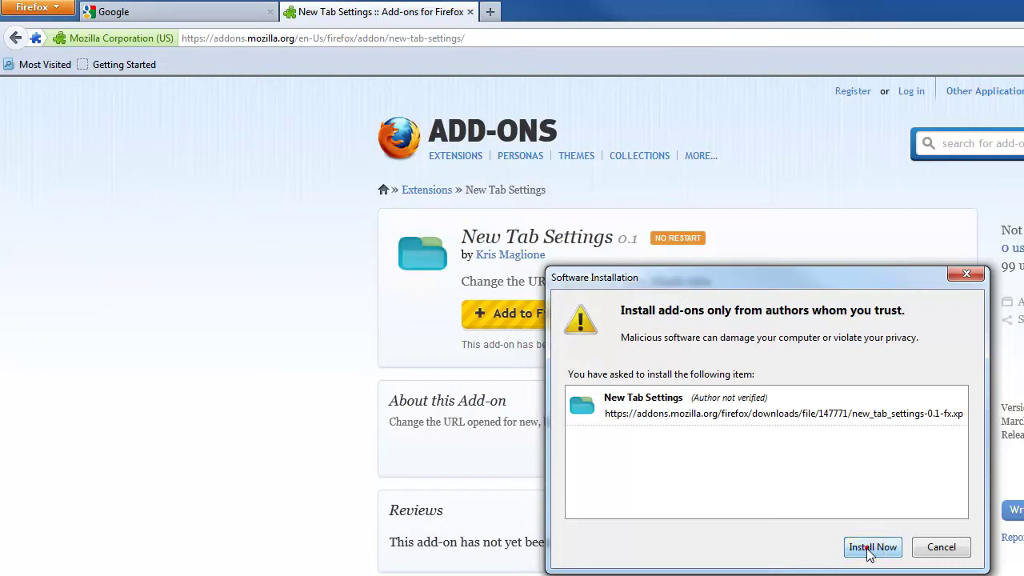
{"action": "left_click", "coordinate": [870, 549]}
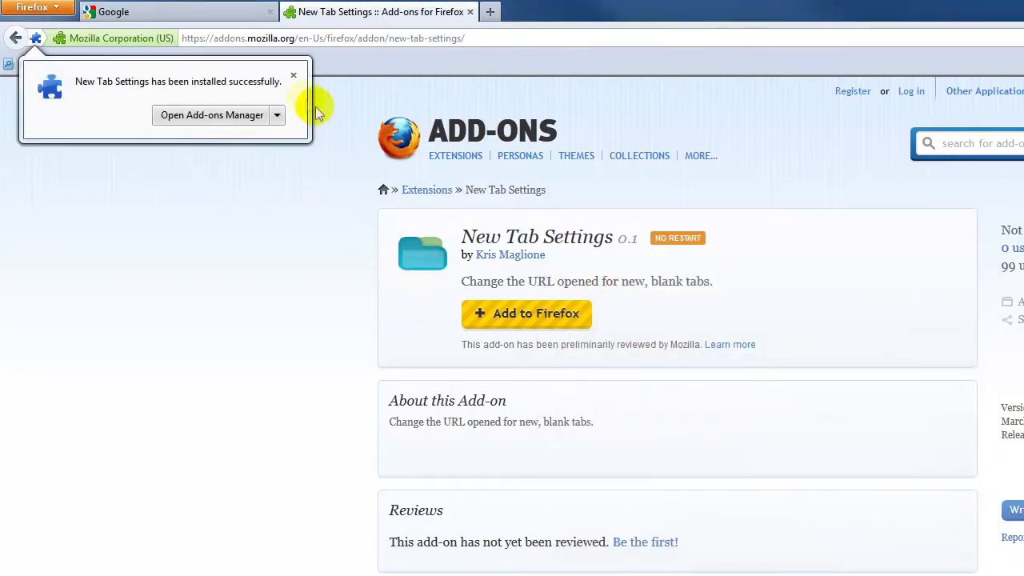
{"action": "left_click", "coordinate": [294, 77]}
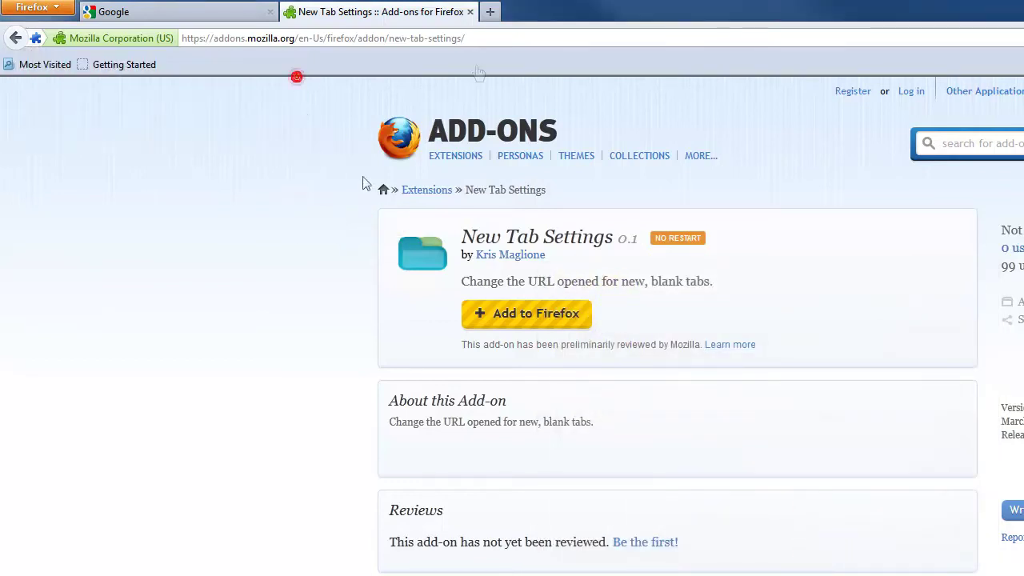
{"action": "left_click", "coordinate": [471, 12]}
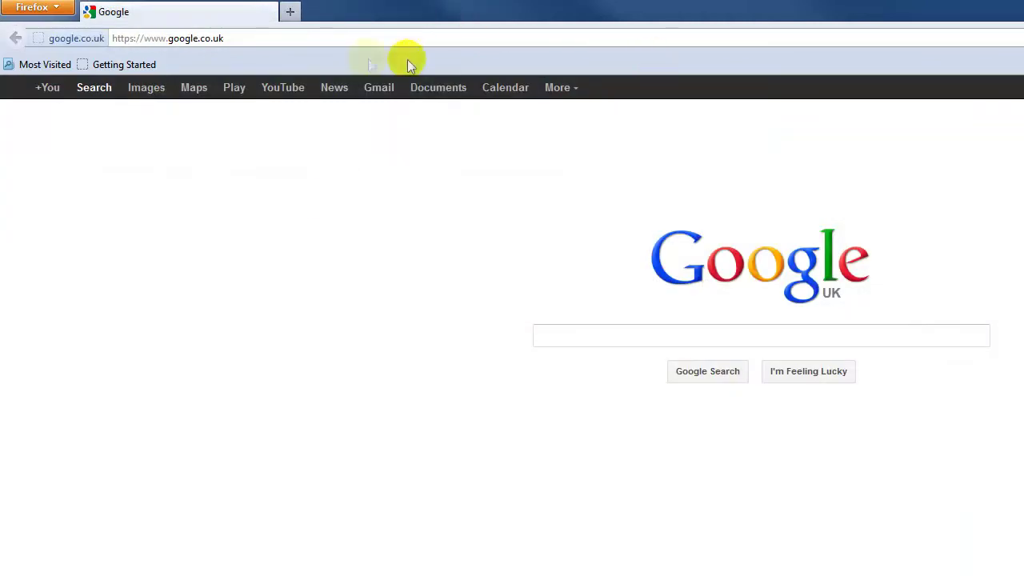
Open the Add-ons Manager from the Firefox menu and show the Extensions list
{"action": "left_click", "coordinate": [58, 12]}
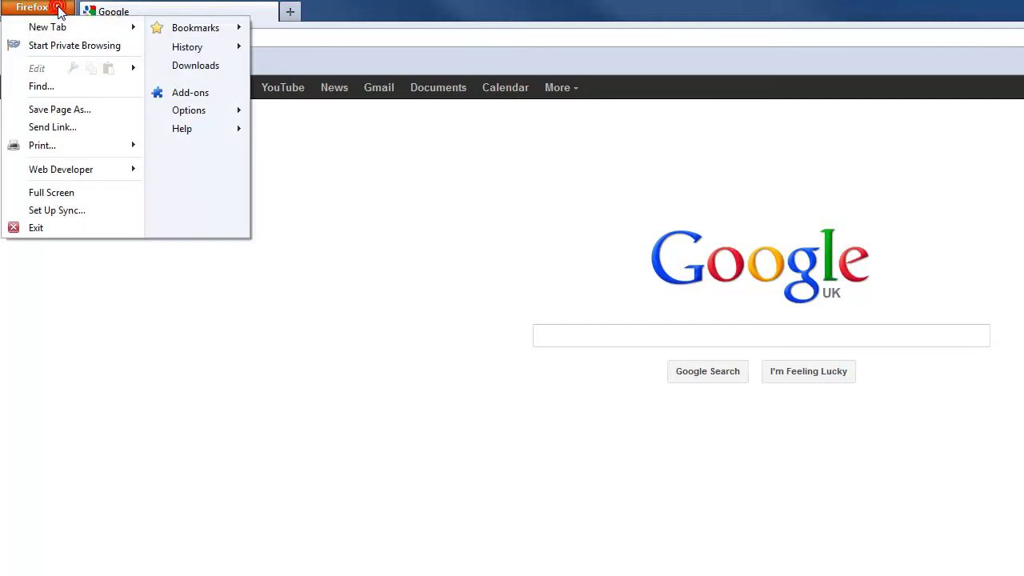
{"action": "left_click", "coordinate": [192, 94]}
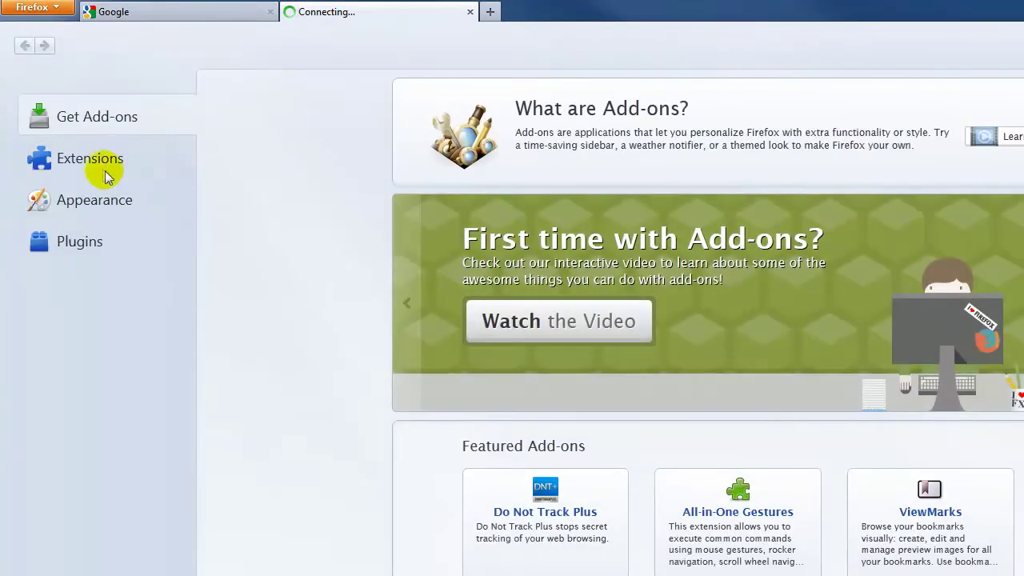
{"action": "left_click", "coordinate": [107, 174]}
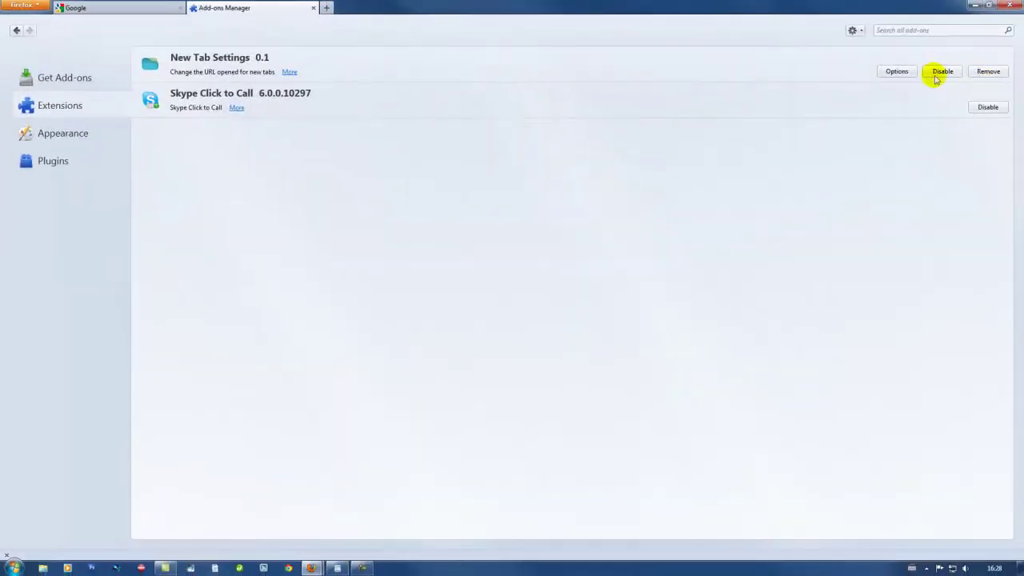
{"action": "left_click", "coordinate": [896, 72]}
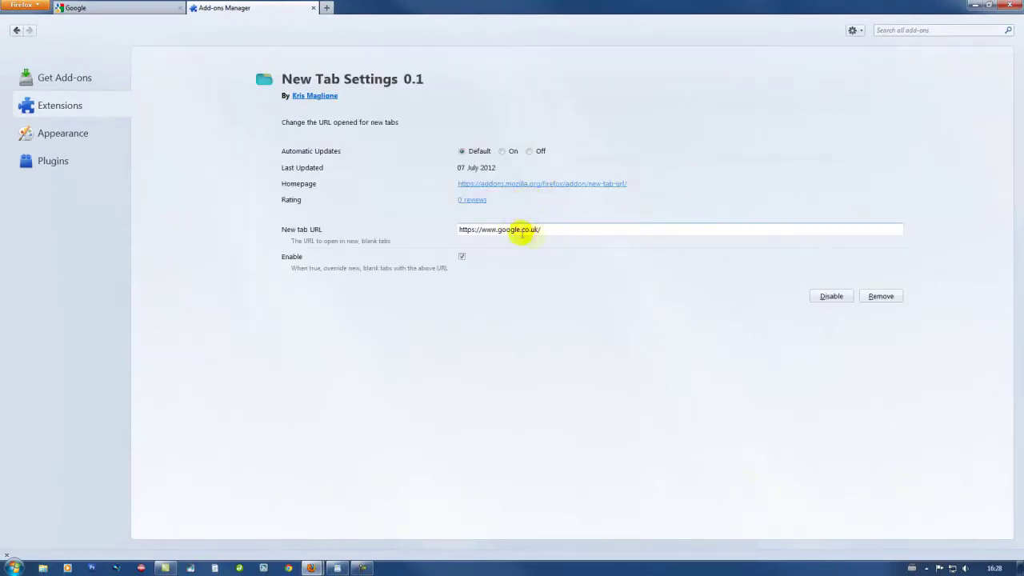
{"action": "left_click", "coordinate": [544, 229]}
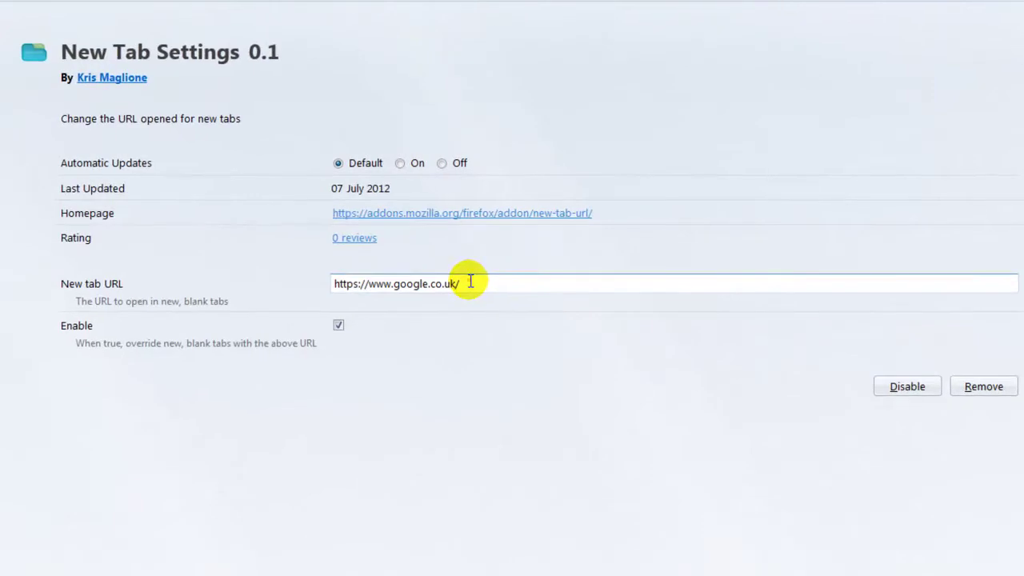
{"action": "left_click", "coordinate": [468, 283]}
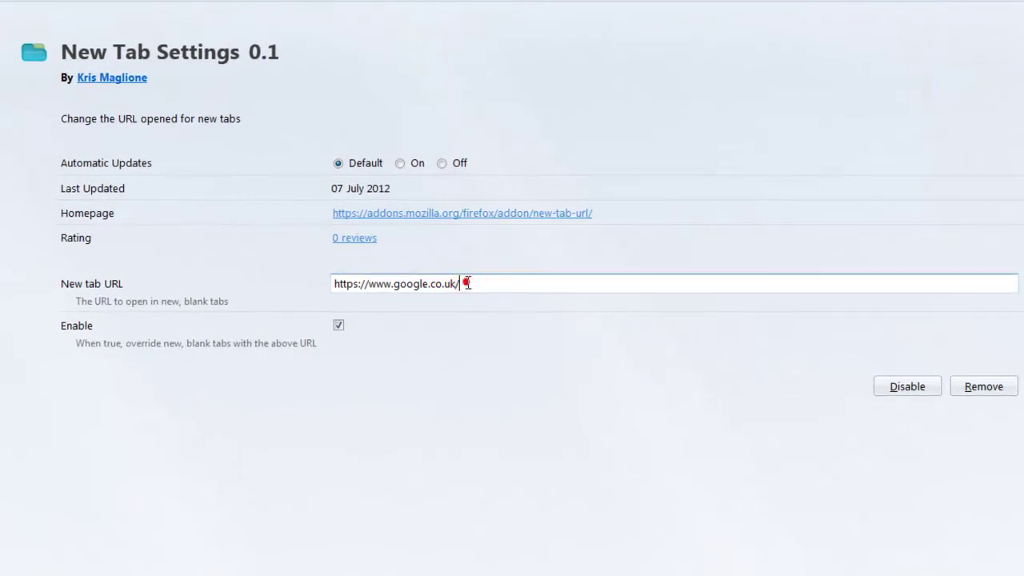
{"action": "left_click", "coordinate": [428, 285]}
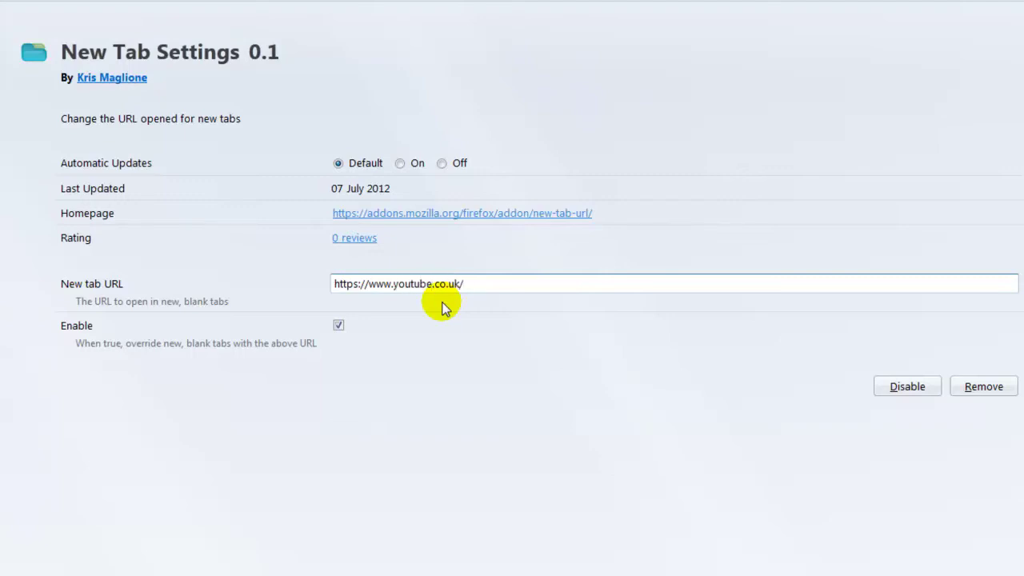
{"action": "left_click", "coordinate": [521, 280]}
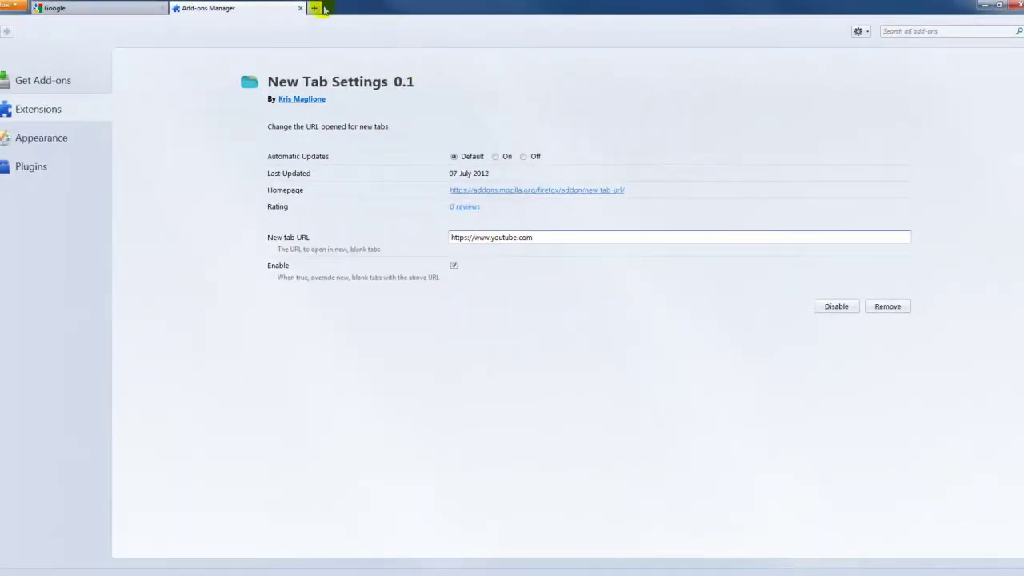
Test the YouTube new tab, change 'youtube' to 'google' in the URL, and verify with another tab
{"action": "left_click", "coordinate": [318, 8]}
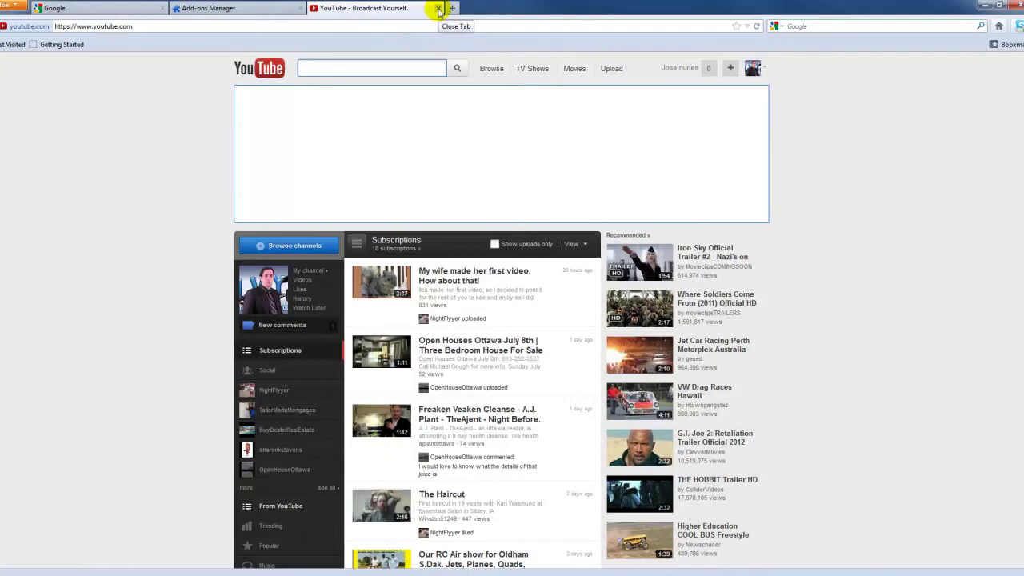
{"action": "left_click", "coordinate": [438, 9]}
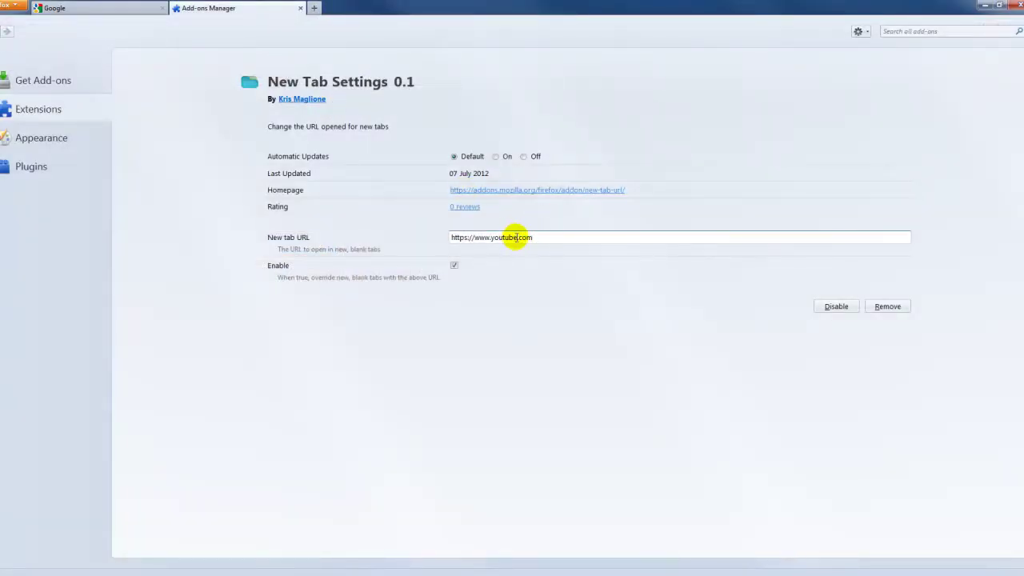
{"action": "left_click_drag", "start_coordinate": [516, 236], "coordinate": [492, 238]}
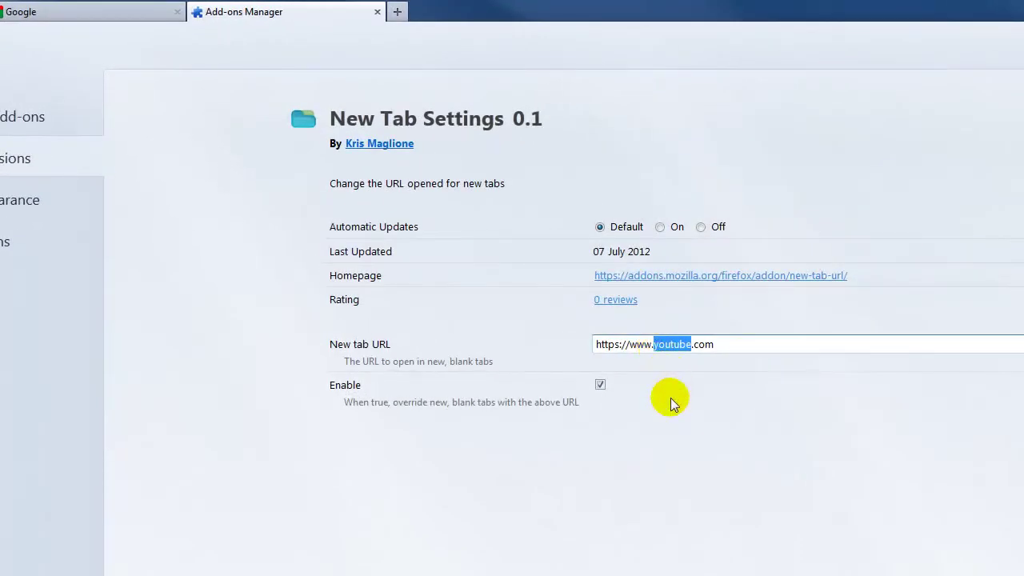
{"action": "type", "text": "google"}
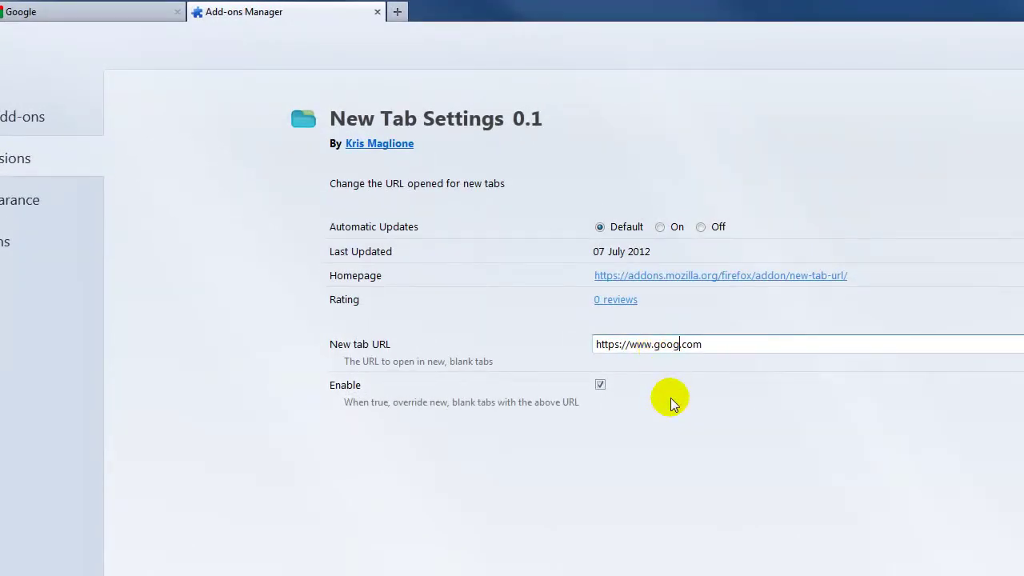
{"action": "left_click", "coordinate": [396, 14]}
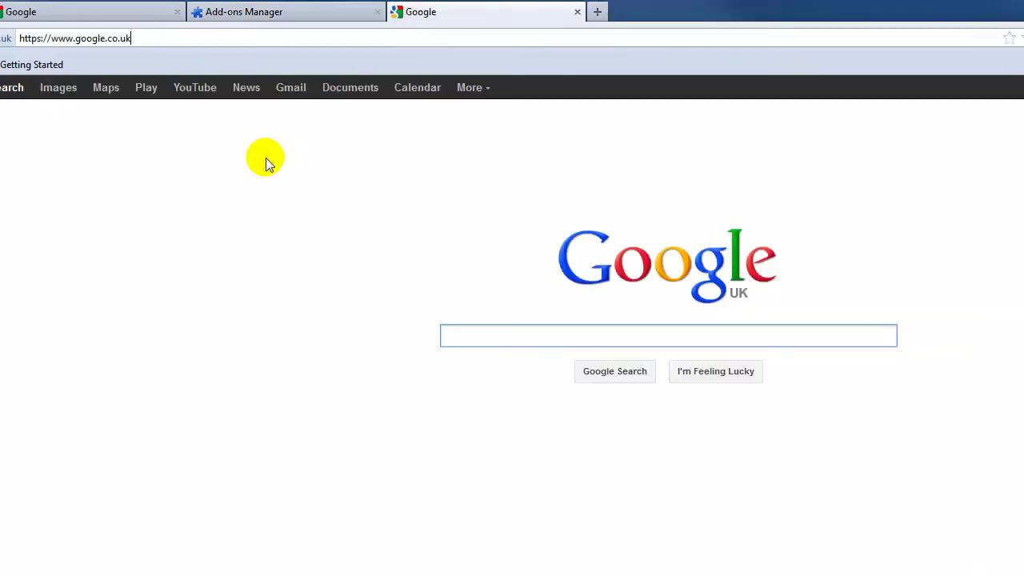
{"action": "left_click", "coordinate": [316, 12]}
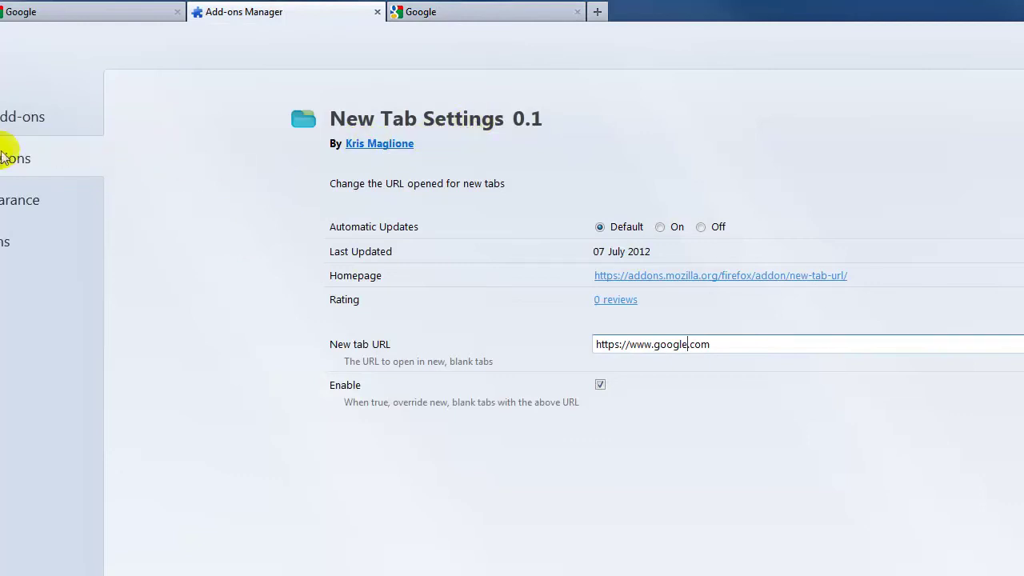
Remove New Tab Settings, close the extra Google and Add-ons Manager tabs, and open a fresh tab
{"action": "left_click", "coordinate": [9, 158]}
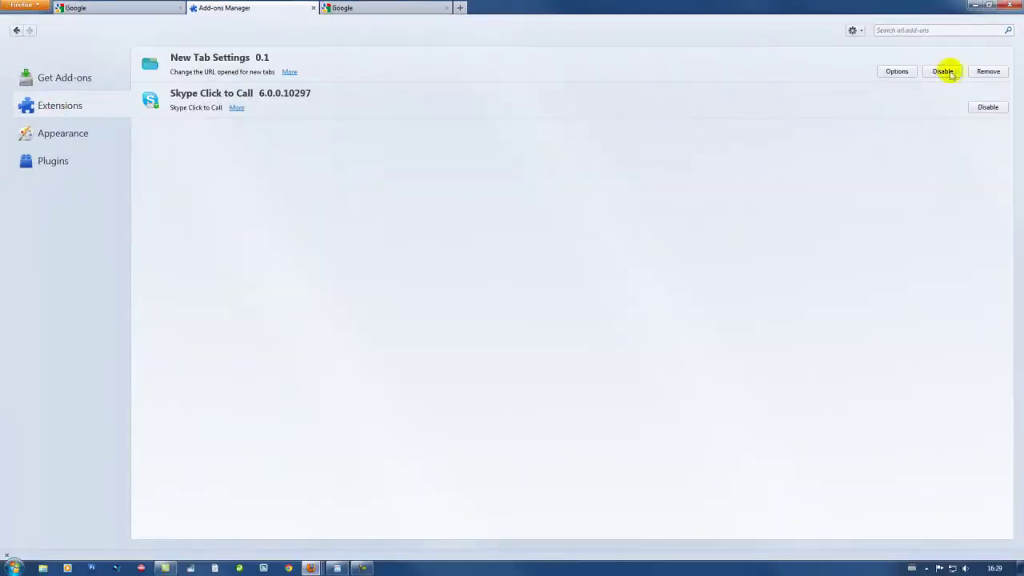
{"action": "left_click", "coordinate": [988, 71]}
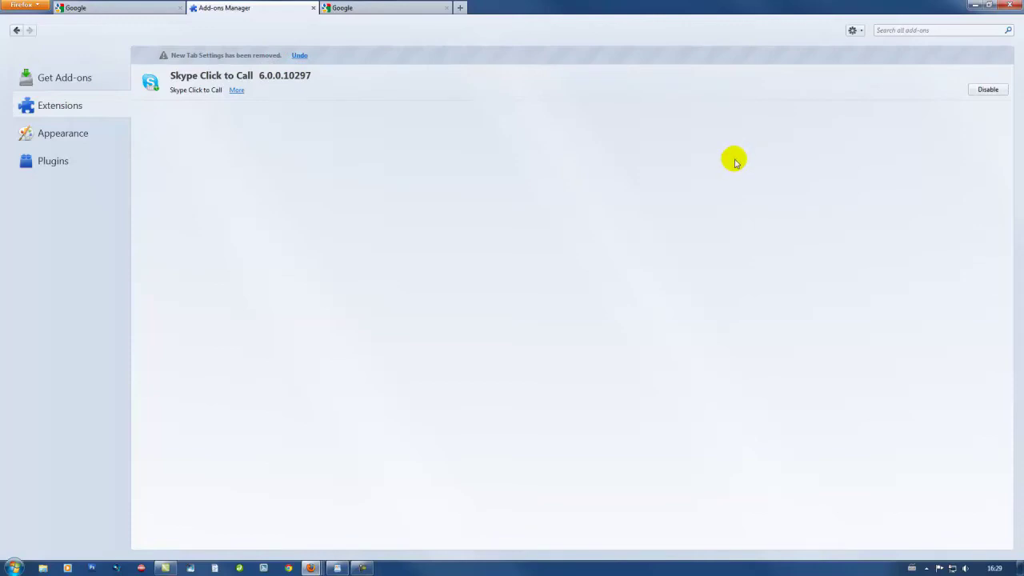
{"action": "left_click", "coordinate": [392, 10]}
{"action": "left_click", "coordinate": [446, 8]}
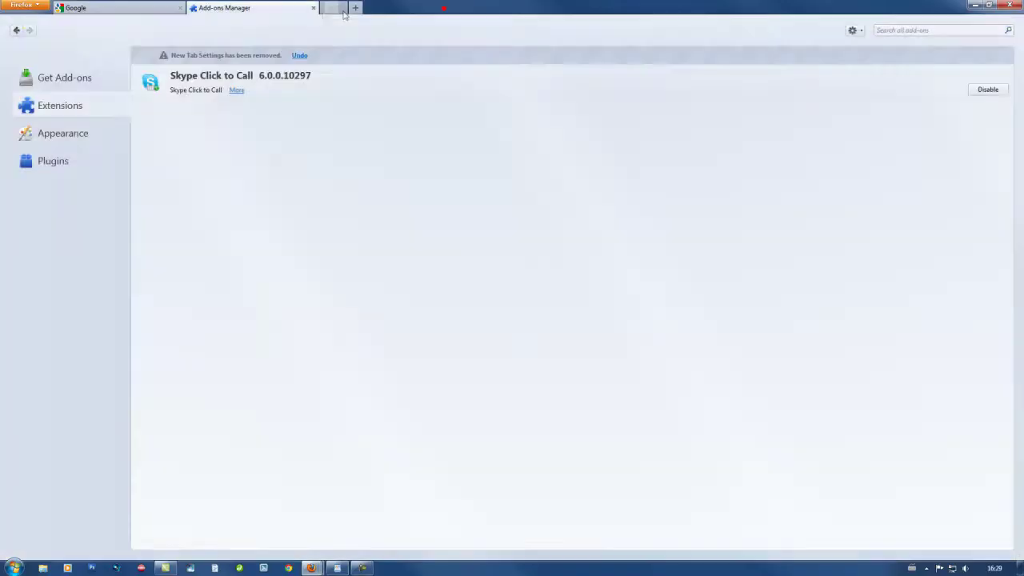
{"action": "left_click", "coordinate": [313, 8]}
{"action": "left_click", "coordinate": [194, 8]}
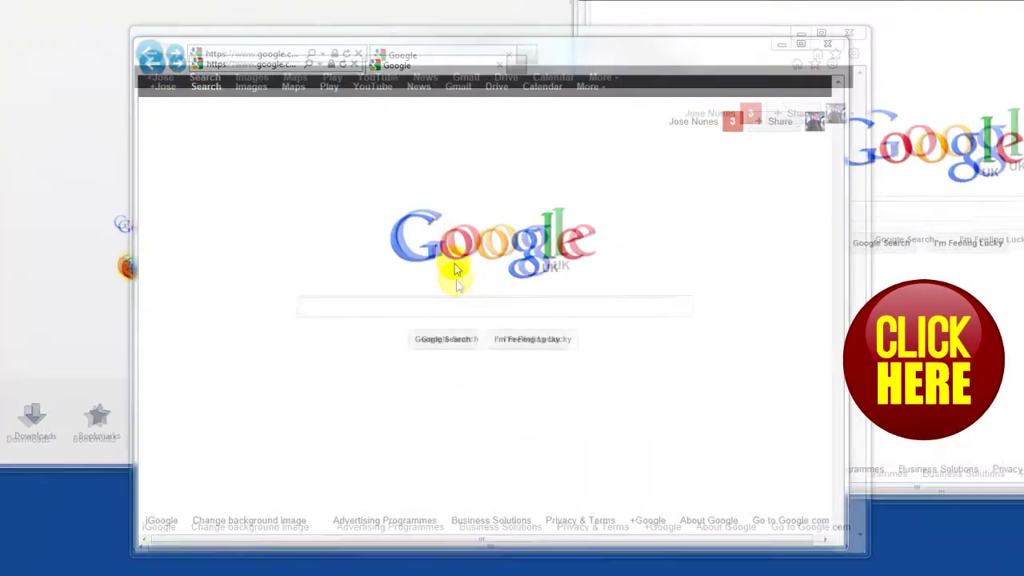
Search Google for 'youtube' and open the YouTube result
{"action": "left_click", "coordinate": [390, 316]}
{"action": "left_click", "coordinate": [466, 300]}
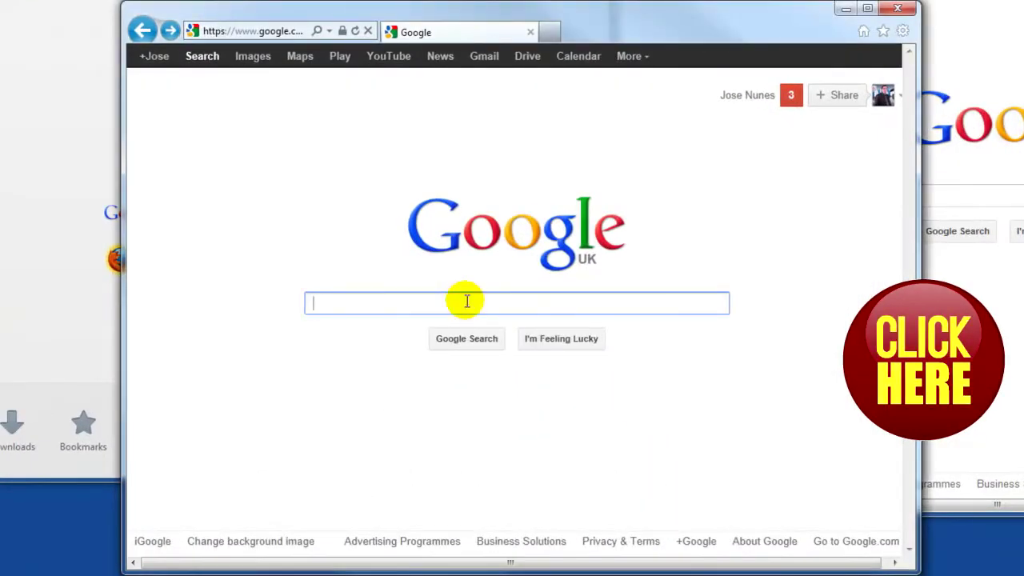
{"action": "type", "text": "youtube"}
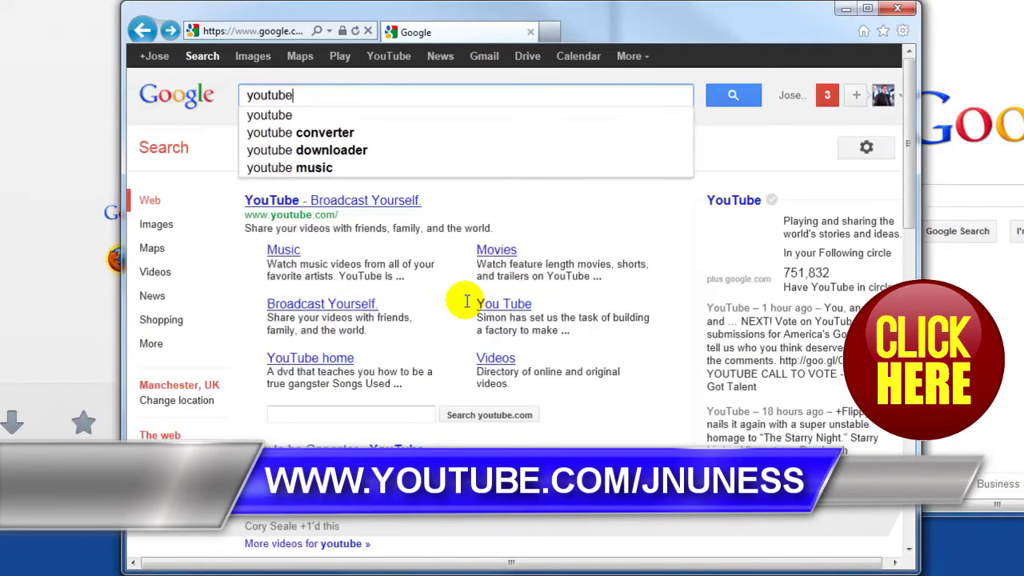
{"action": "key", "text": "Return"}
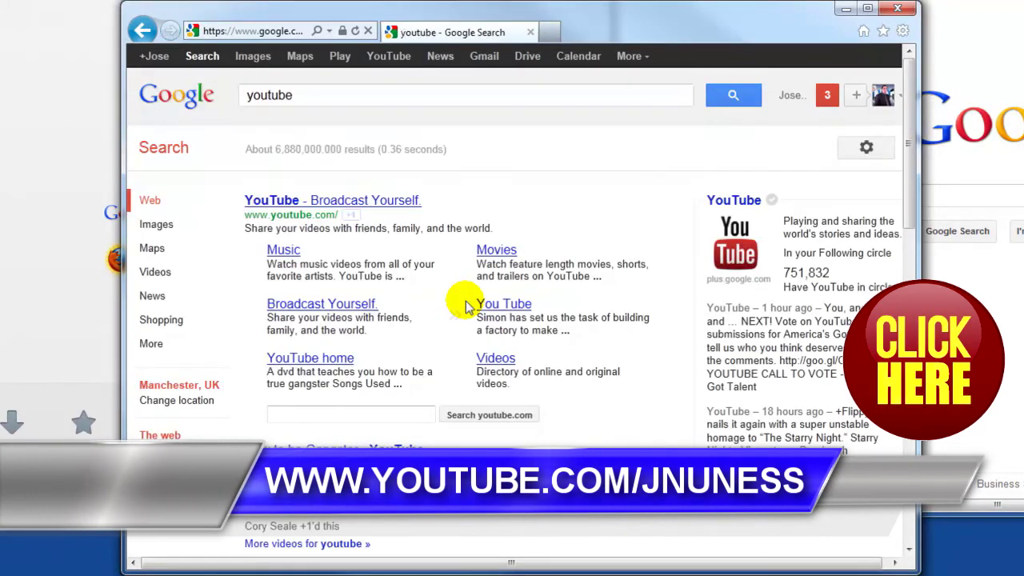
{"action": "left_click", "coordinate": [299, 201]}
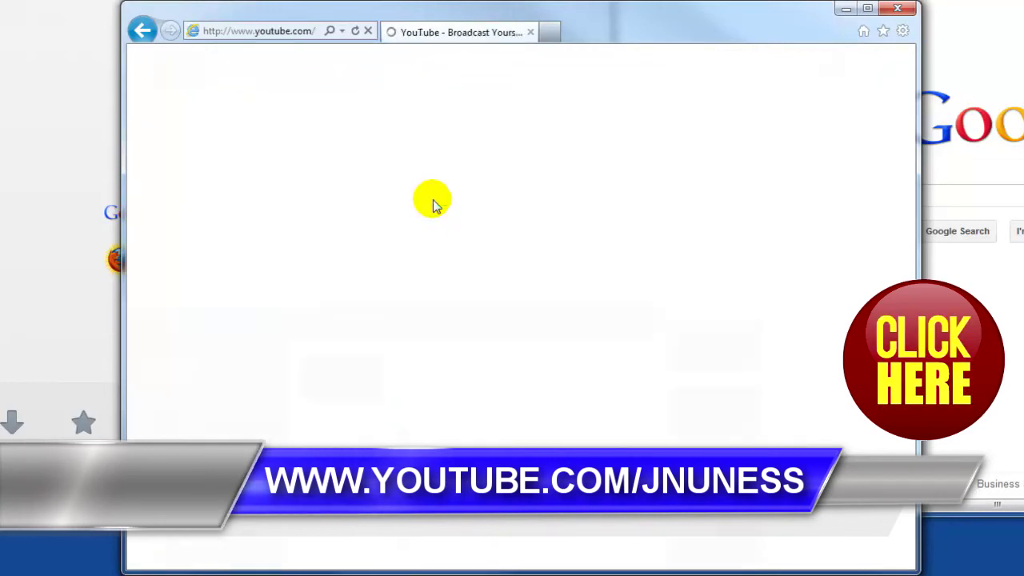
Find the Marketing Video Services channel on YouTube and open its Babylon Search Toolbar playlist
{"action": "left_click", "coordinate": [328, 64]}
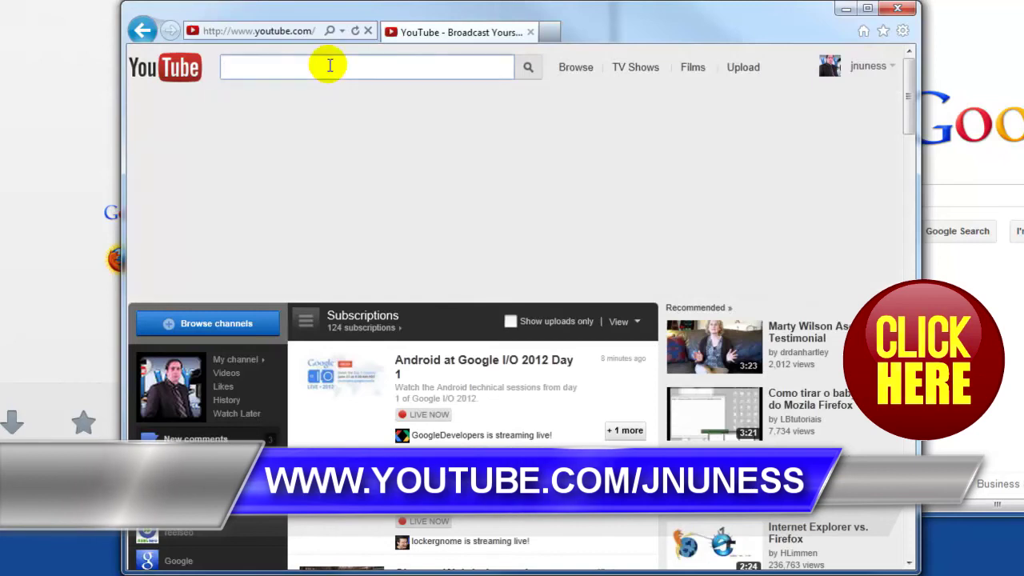
{"action": "type", "text": "jnuness"}
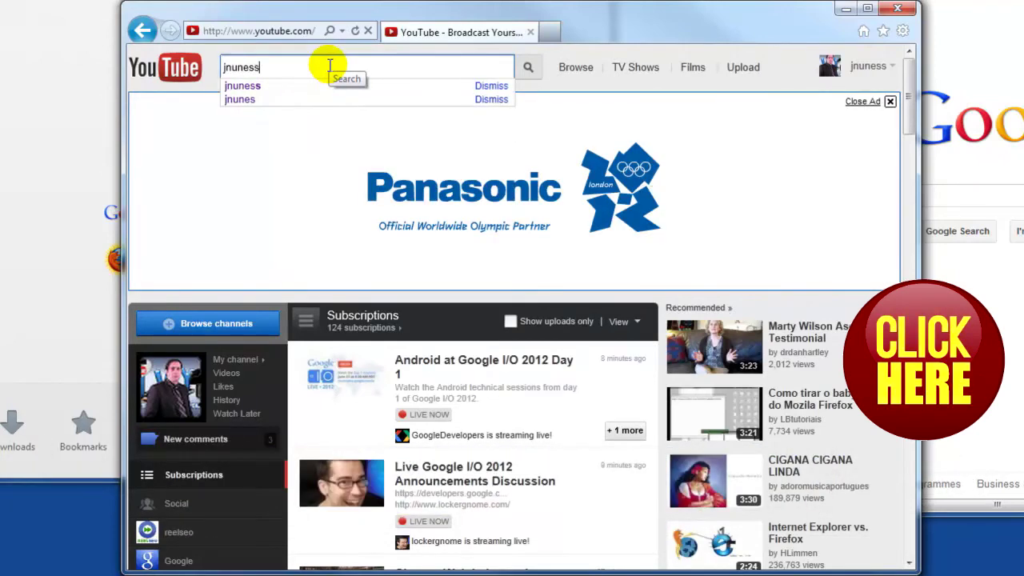
{"action": "left_click", "coordinate": [528, 67]}
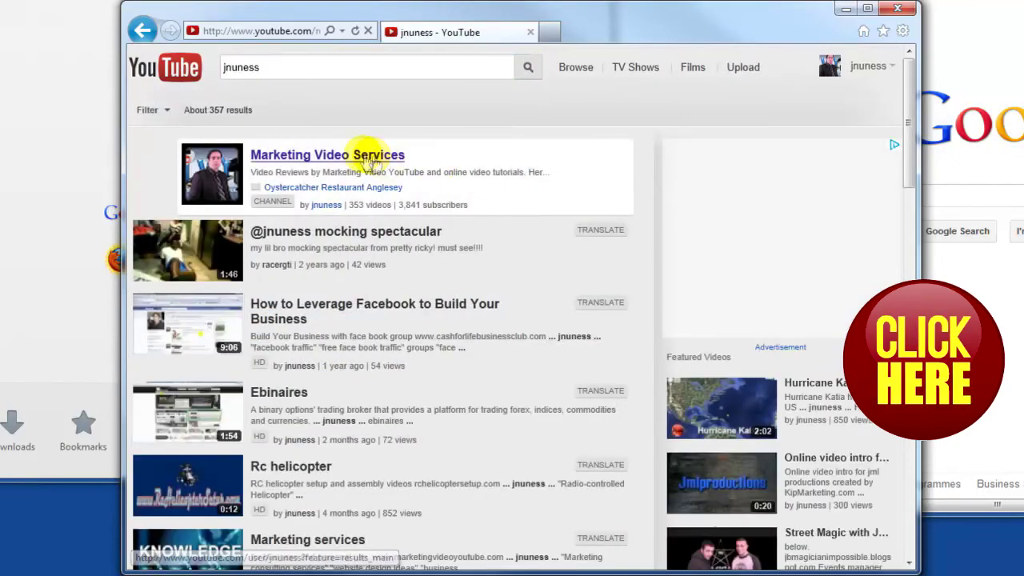
{"action": "left_click", "coordinate": [357, 156]}
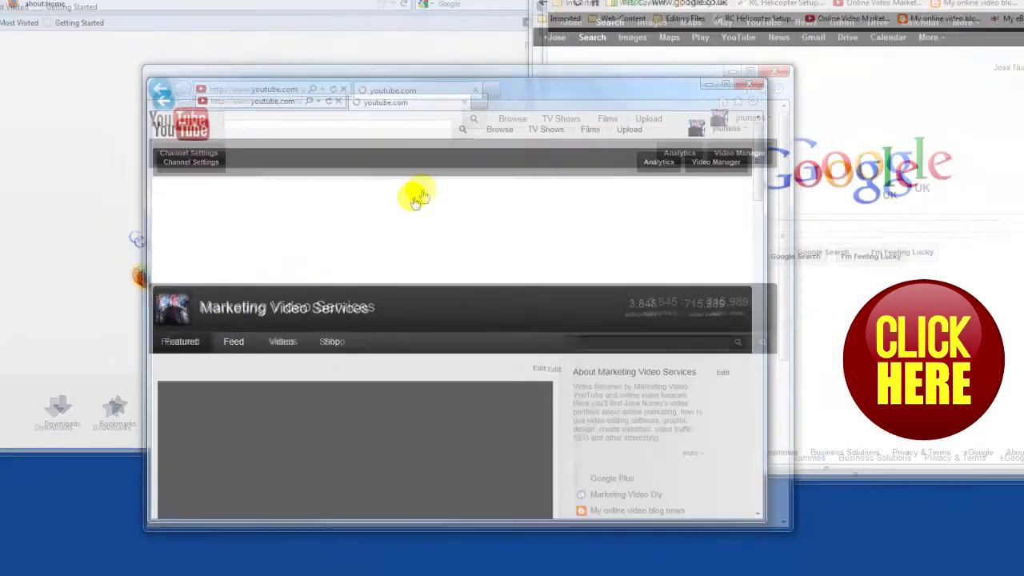
{"action": "scroll", "coordinate": [490, 217], "scroll_direction": "down", "scroll_amount": 5}
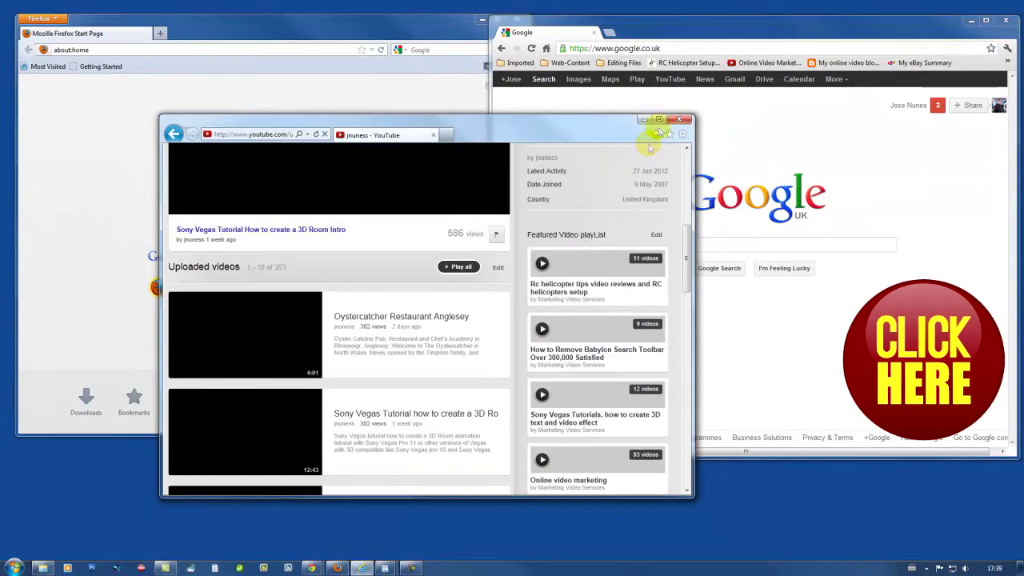
{"action": "left_click", "coordinate": [659, 119]}
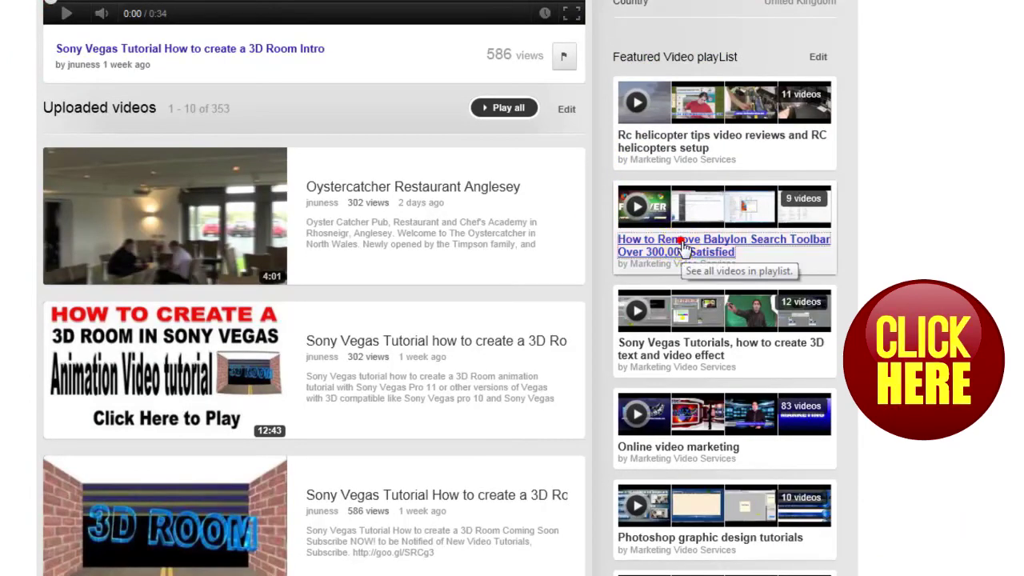
{"action": "left_click", "coordinate": [684, 249]}
{"action": "scroll", "coordinate": [290, 367], "scroll_direction": "down", "scroll_amount": 10}
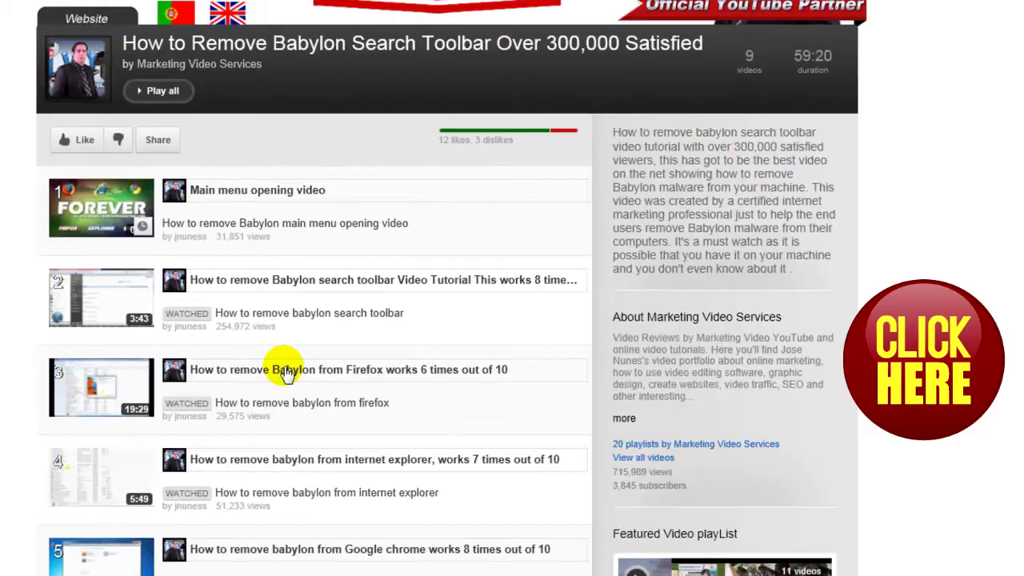
{"action": "scroll", "coordinate": [286, 372], "scroll_direction": "up", "scroll_amount": 3}
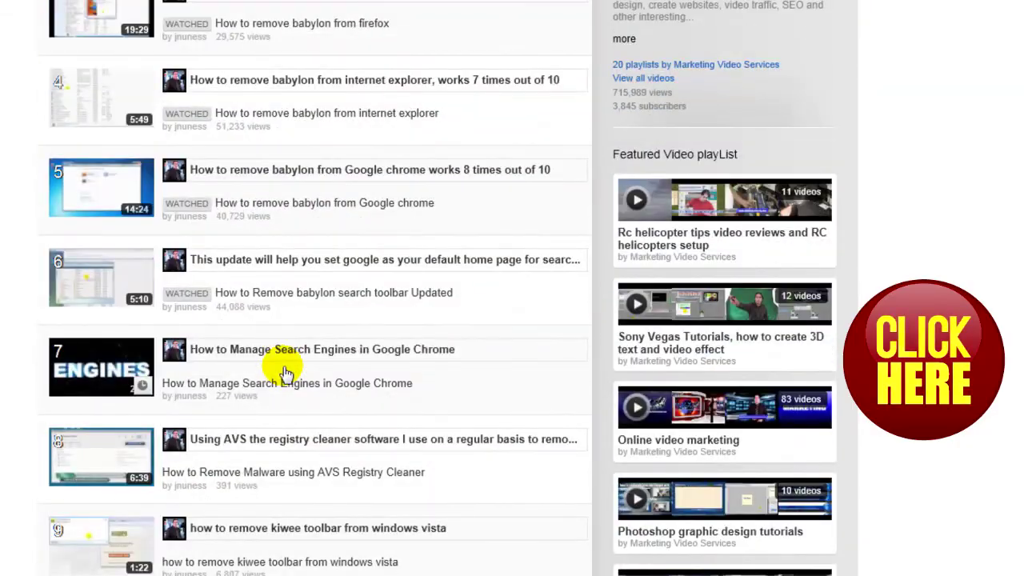